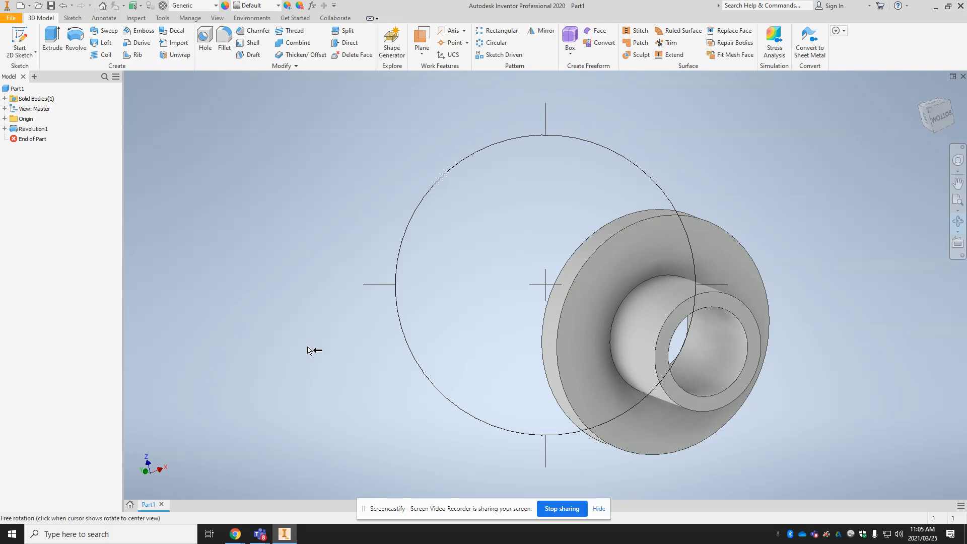
# Step: Start a new single-user project and name it 3D Puzzle
pyautogui.click(20, 6)
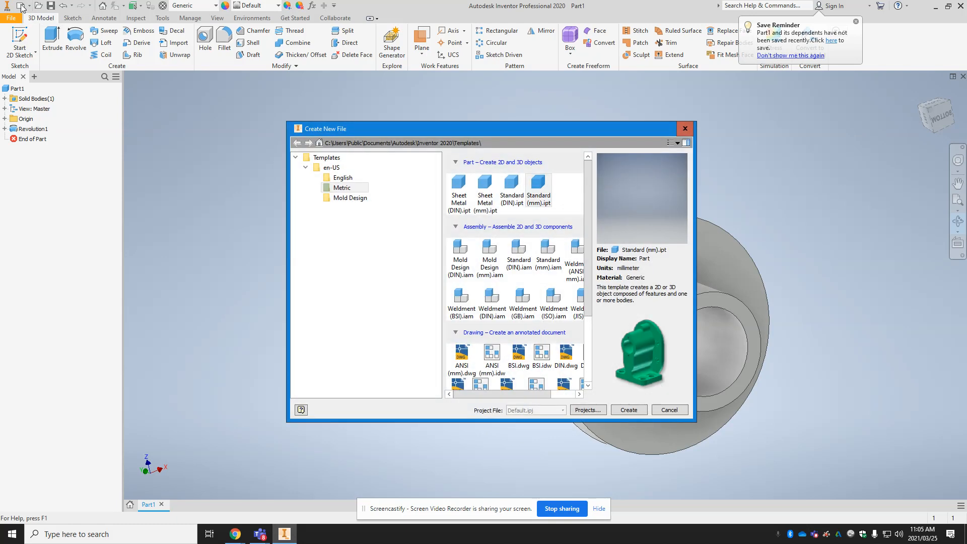
pyautogui.click(587, 410)
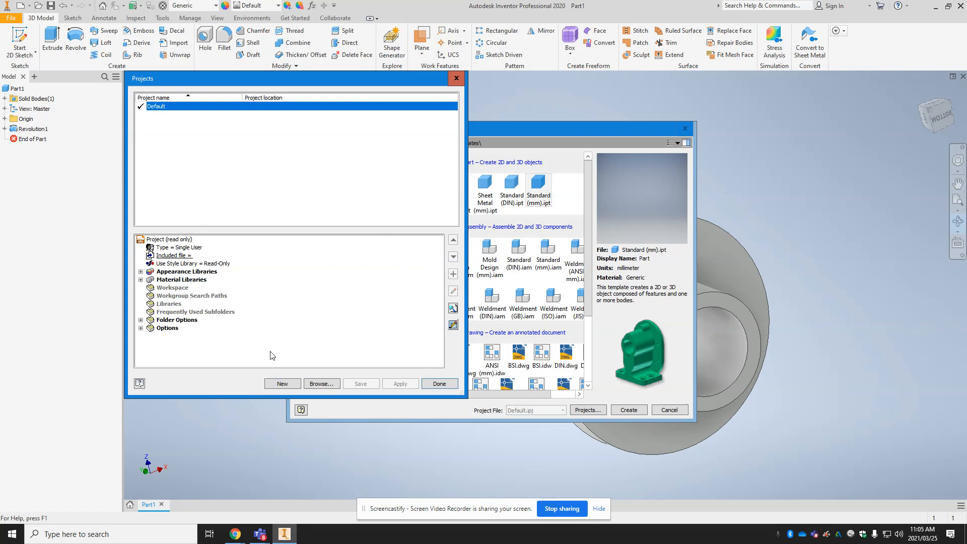
pyautogui.click(285, 383)
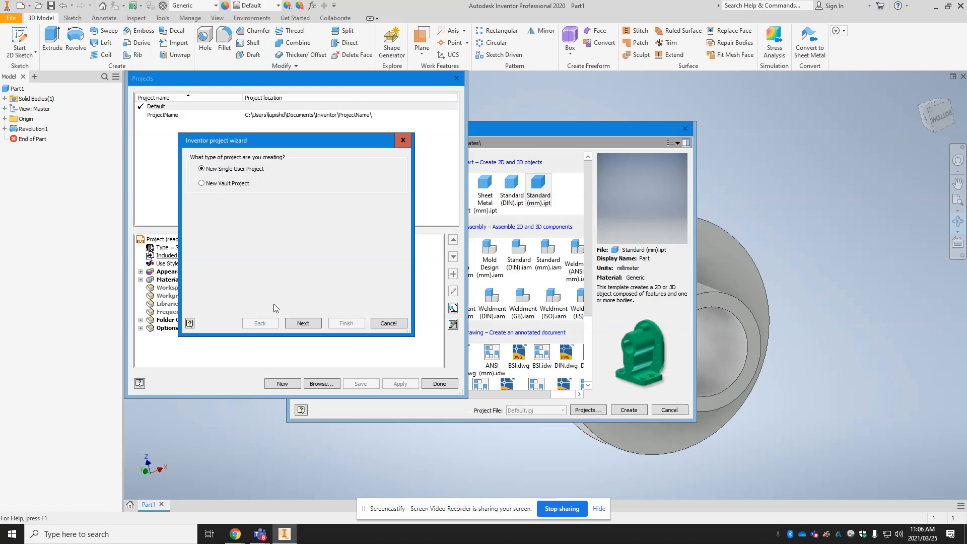
pyautogui.click(304, 324)
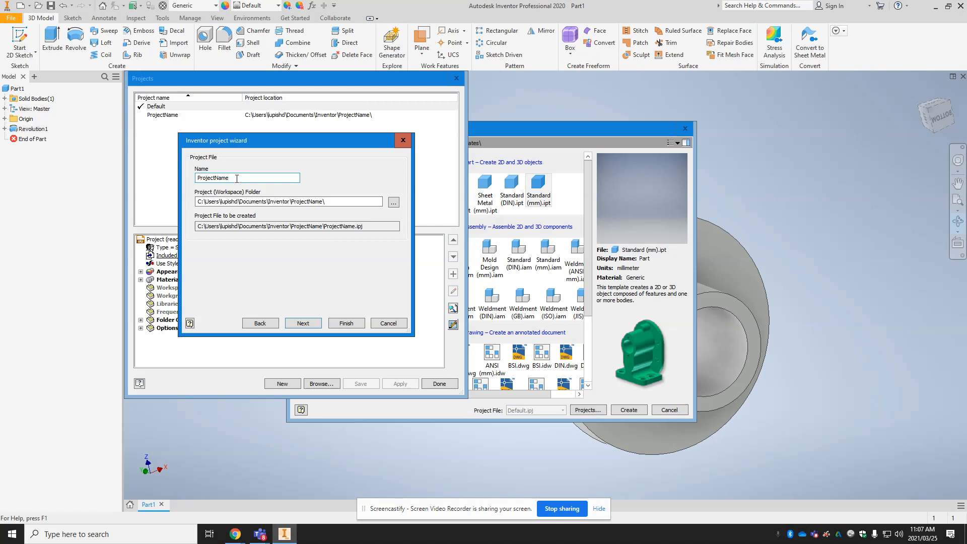
pyautogui.moveTo(236, 178); pyautogui.dragTo(184, 189)
pyautogui.write('3D')
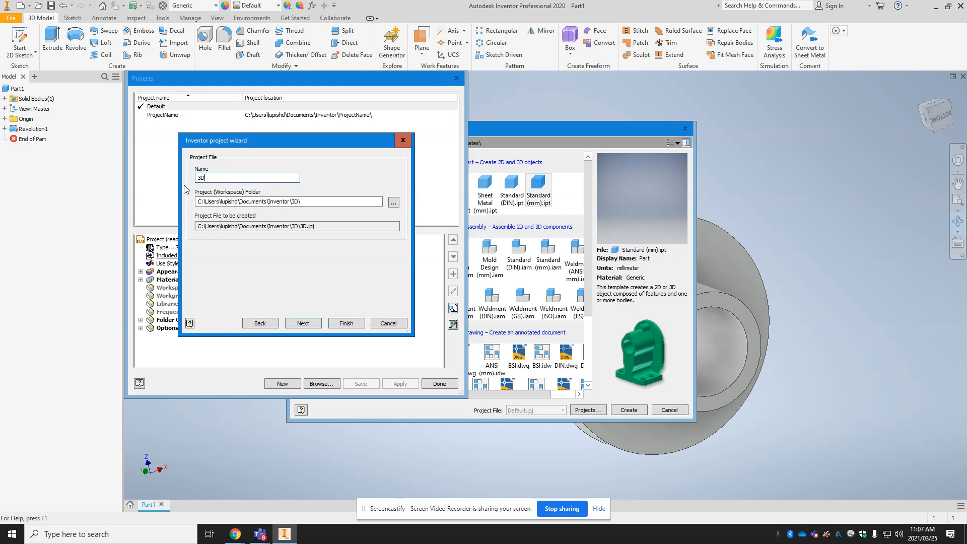
pyautogui.write(' Puzzle')
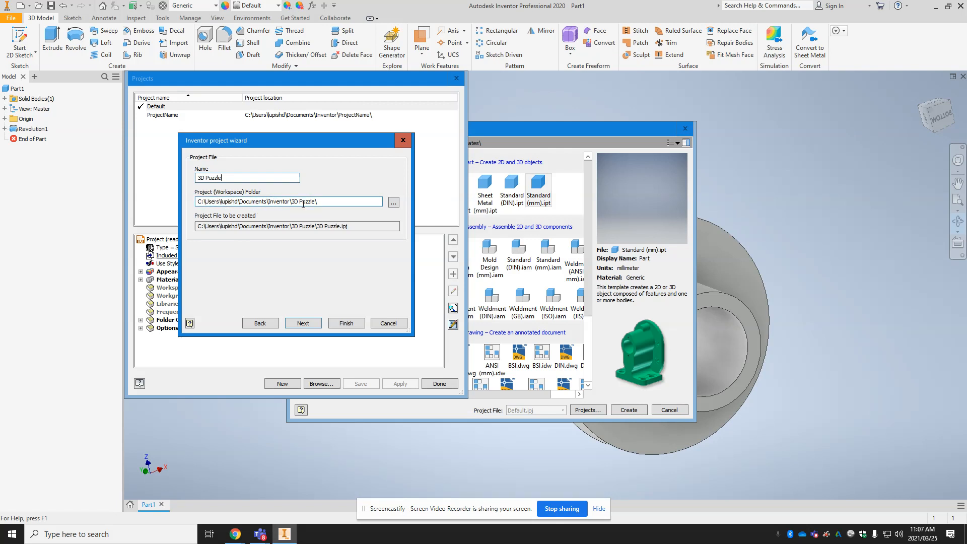
# Step: Set the project's workspace folder to TDJ2O inside the AN Myer 2020-2021 folder on the school board's OneDrive
pyautogui.click(393, 204)
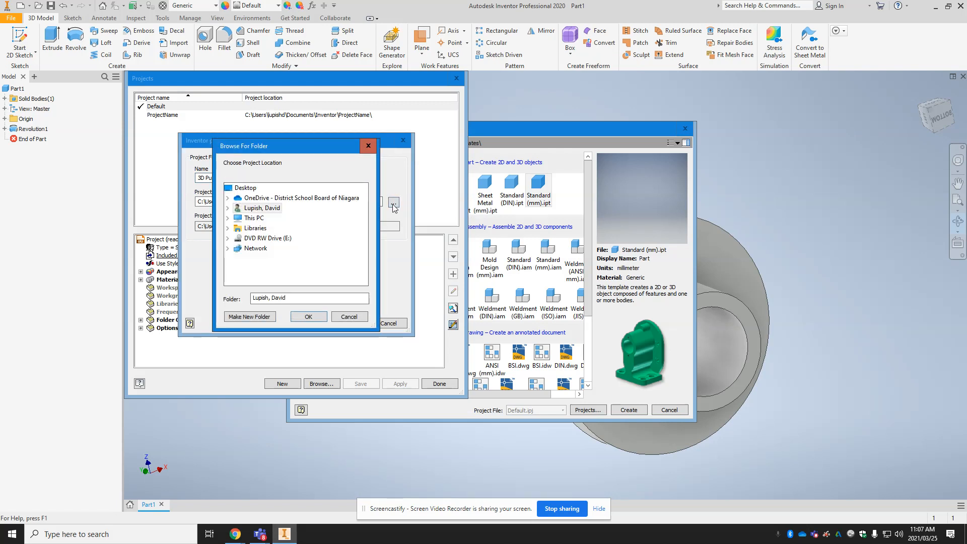
pyautogui.doubleClick(241, 217)
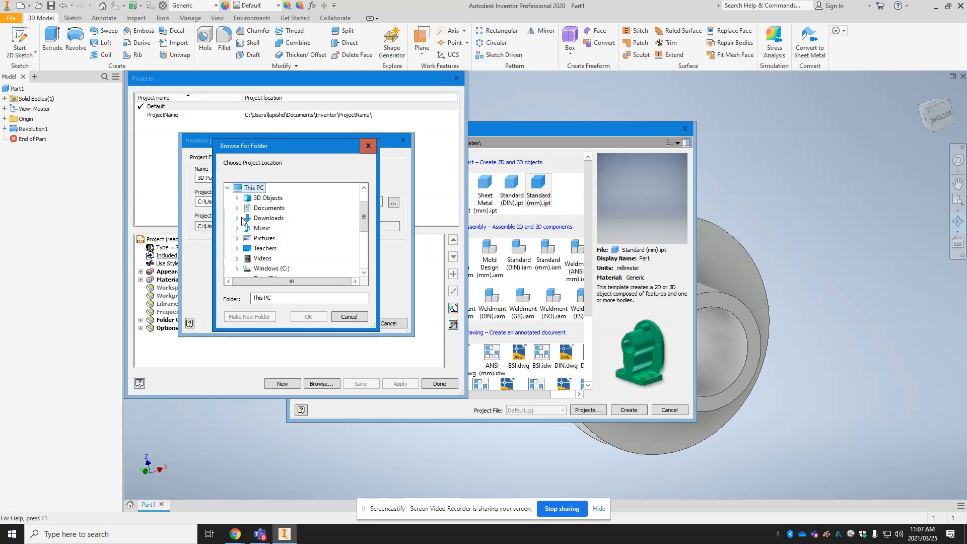
pyautogui.moveTo(363, 217); pyautogui.dragTo(365, 251)
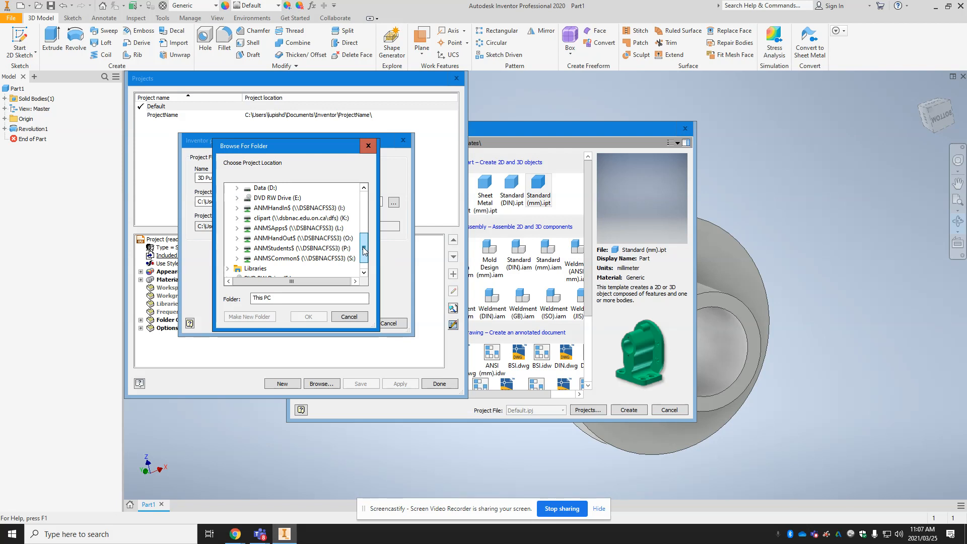
pyautogui.moveTo(364, 250); pyautogui.dragTo(363, 205)
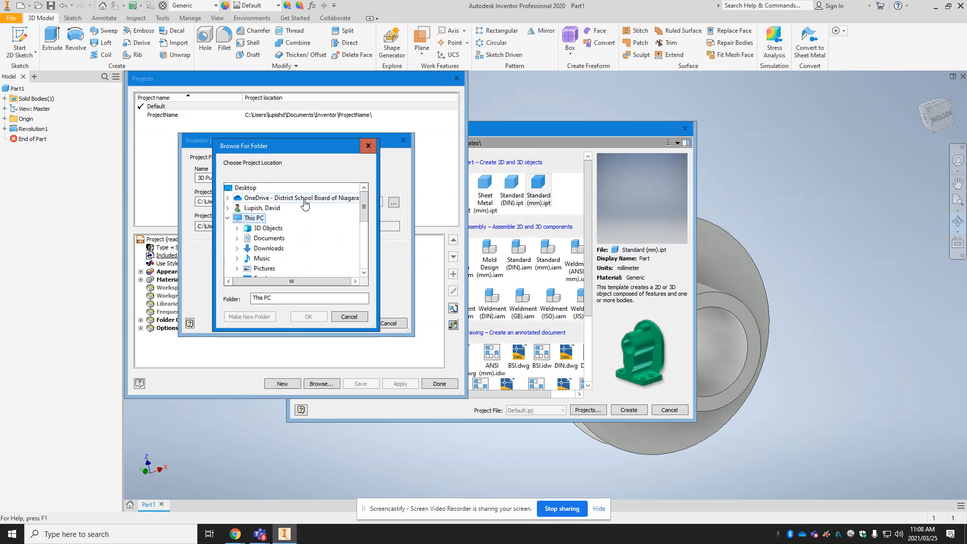
pyautogui.doubleClick(303, 198)
pyautogui.doubleClick(280, 207)
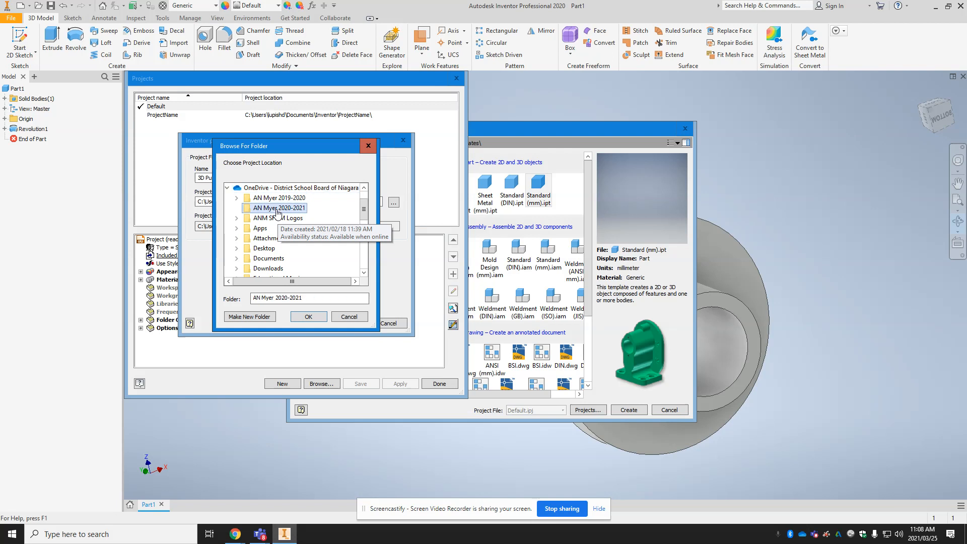
pyautogui.scroll(-3, 352, 236)
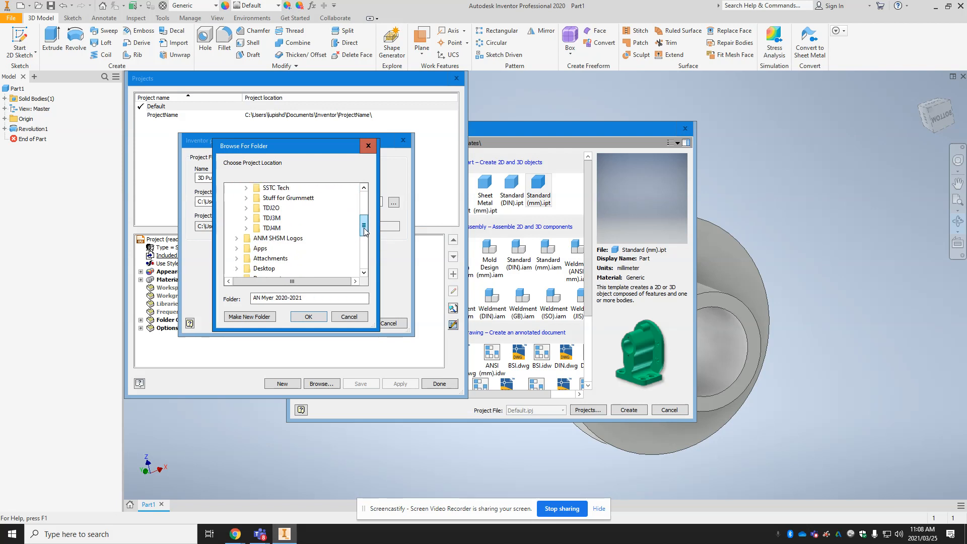
pyautogui.click(273, 209)
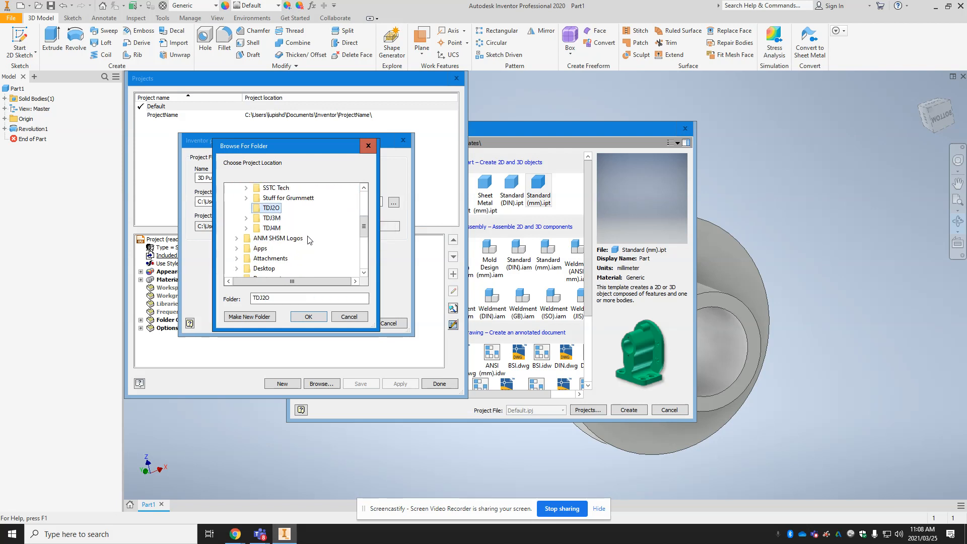
pyautogui.click(309, 317)
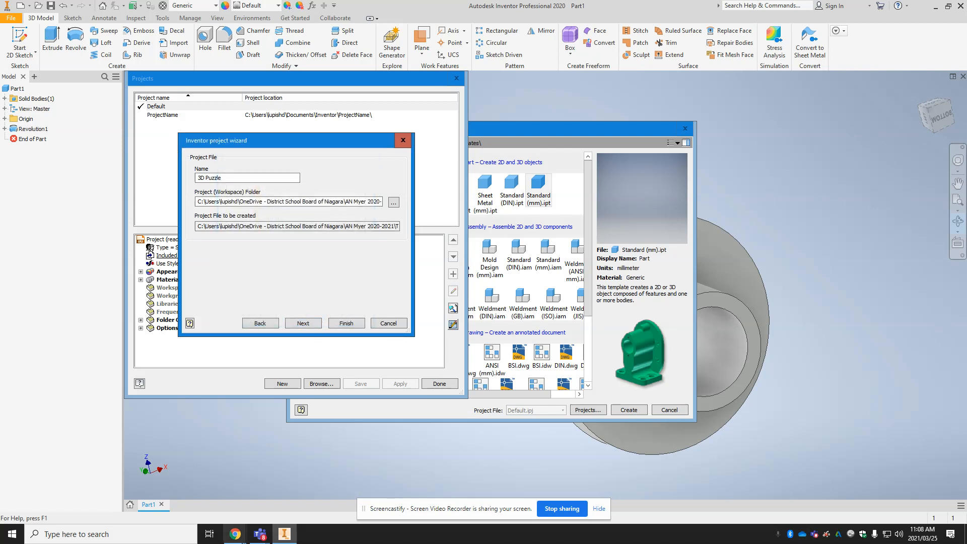
# Step: Switch to File Explorer and add a TECH DESign folder inside the TDJ2O folder
pyautogui.click(12, 534)
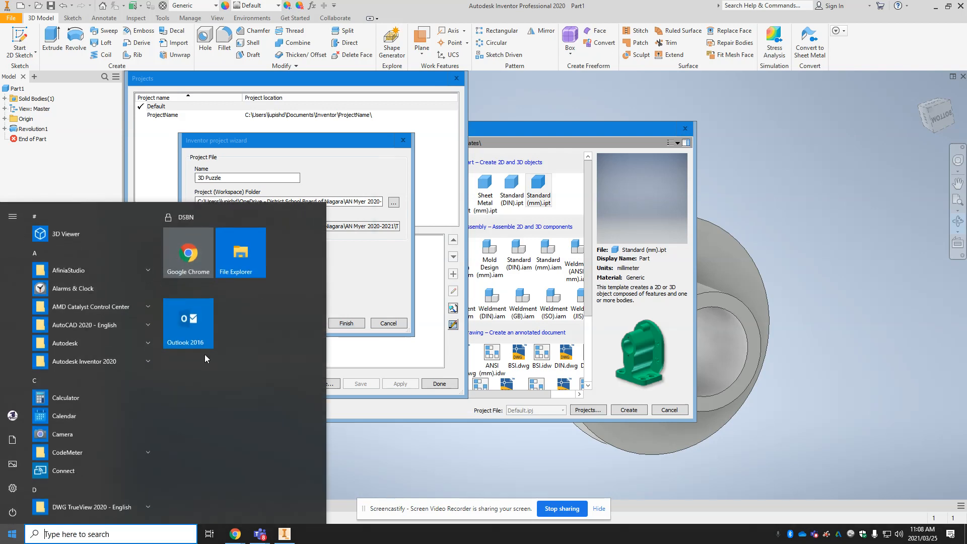
pyautogui.click(244, 259)
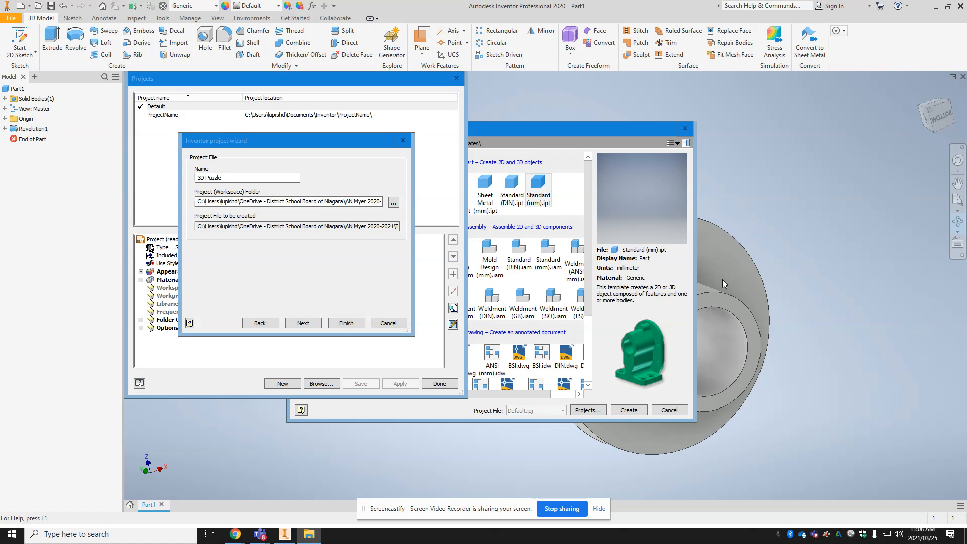
# Step: Set the project's workspace folder to TECH DESign inside TDJ2O and finish creating the project
pyautogui.click(393, 203)
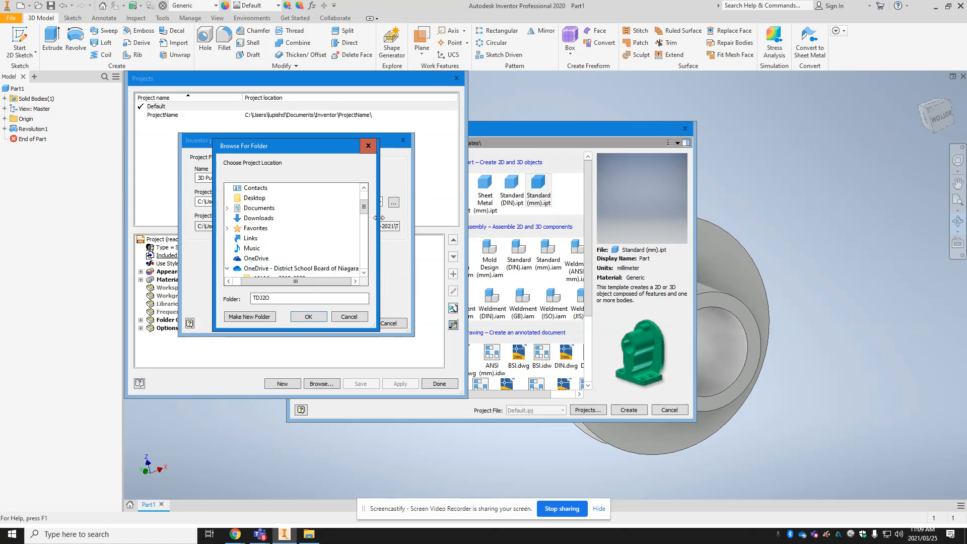
pyautogui.moveTo(365, 211); pyautogui.dragTo(364, 218)
pyautogui.moveTo(966, 133); pyautogui.dragTo(389, 144)
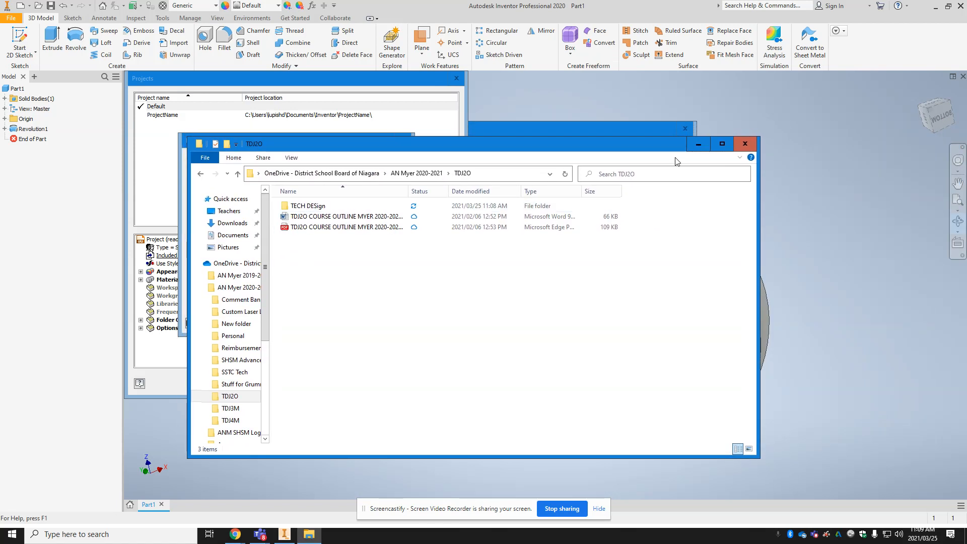
pyautogui.click(701, 143)
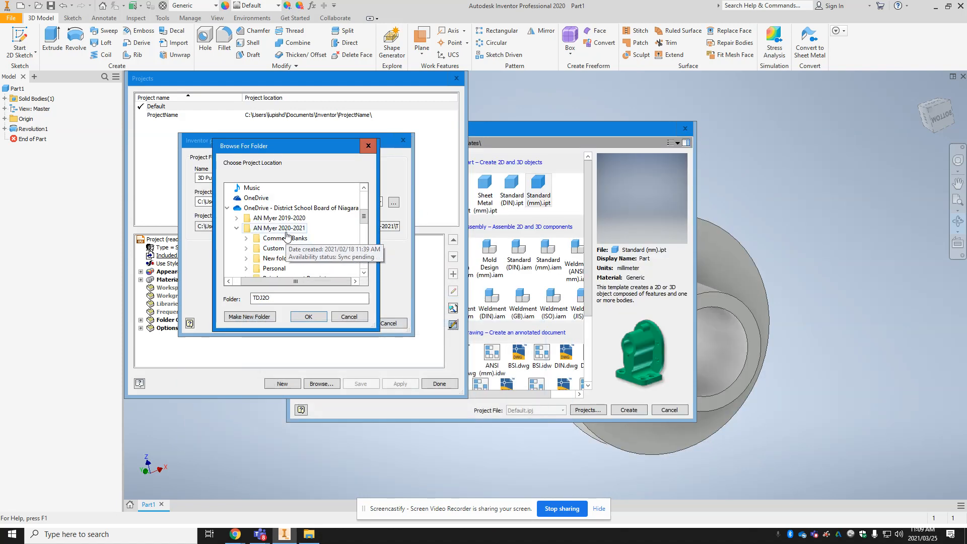
pyautogui.scroll(-3, 291, 247)
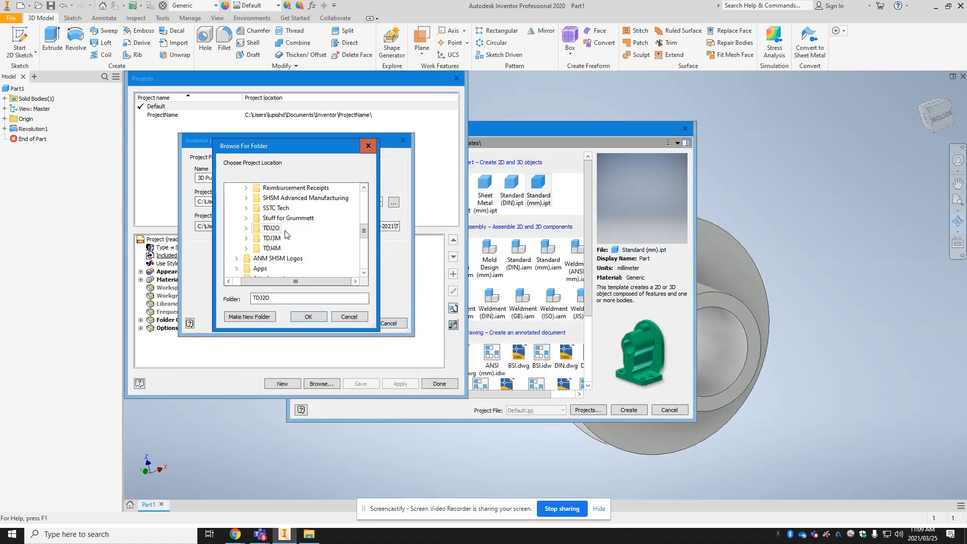
pyautogui.scroll(-2, 292, 251)
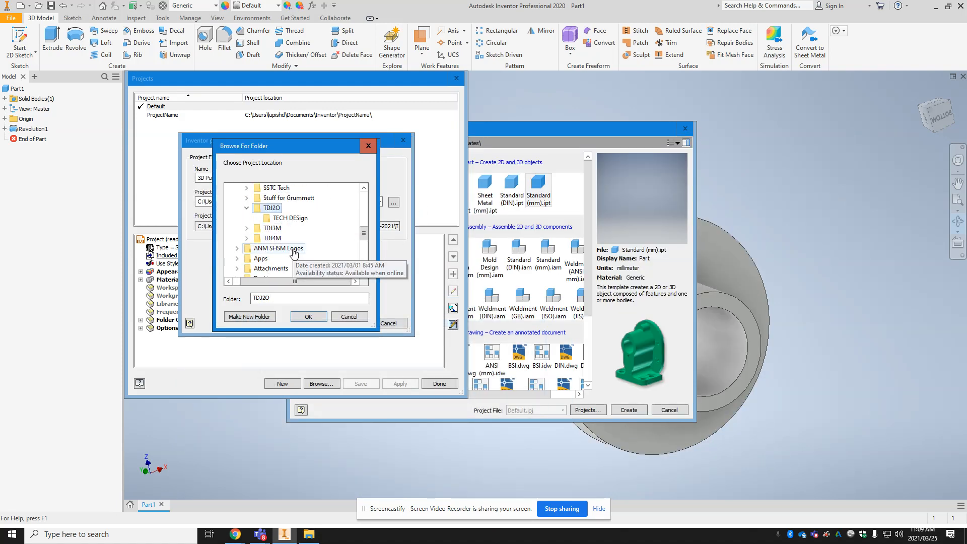
pyautogui.click(285, 219)
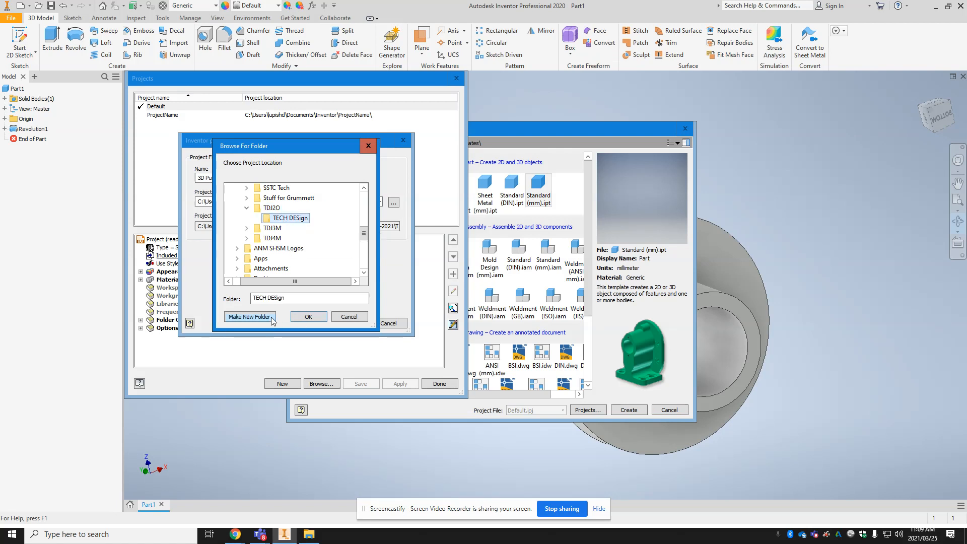
pyautogui.click(317, 322)
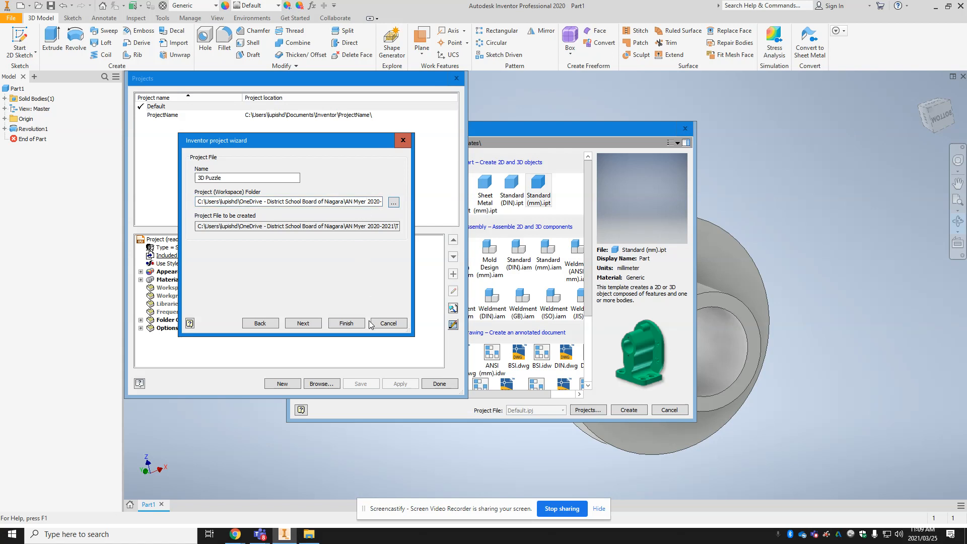
pyautogui.click(346, 323)
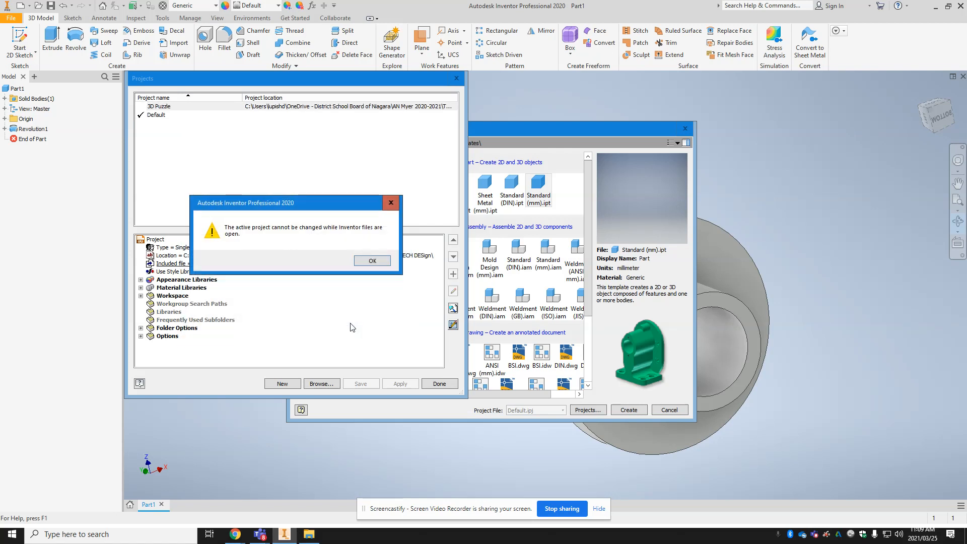
pyautogui.click(371, 261)
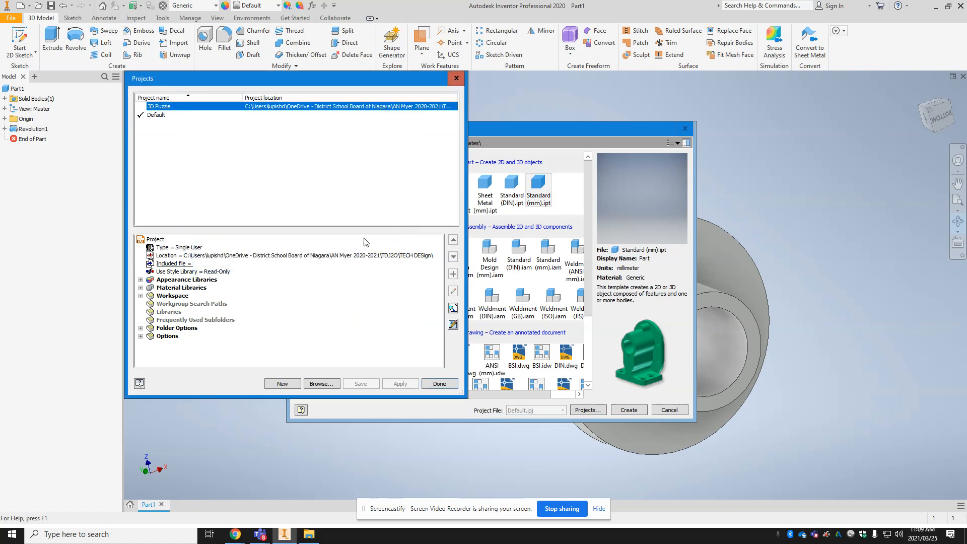
# Step: Try to make 3D Puzzle the active project
pyautogui.click(161, 107)
pyautogui.click(161, 107)
pyautogui.doubleClick(155, 106)
pyautogui.click(372, 260)
pyautogui.click(801, 133)
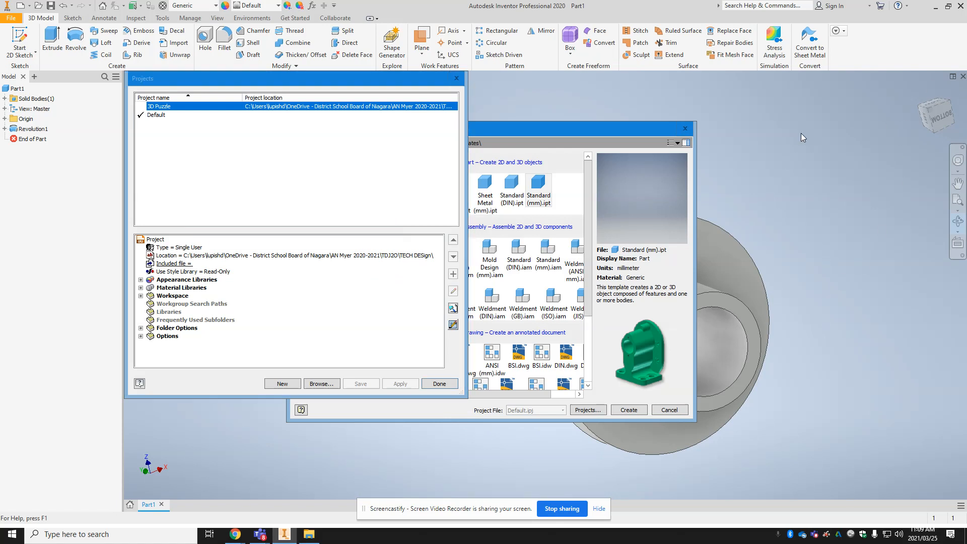
# Step: Leave the project and new-file dialogs and close Part1 without saving its changes
pyautogui.click(448, 384)
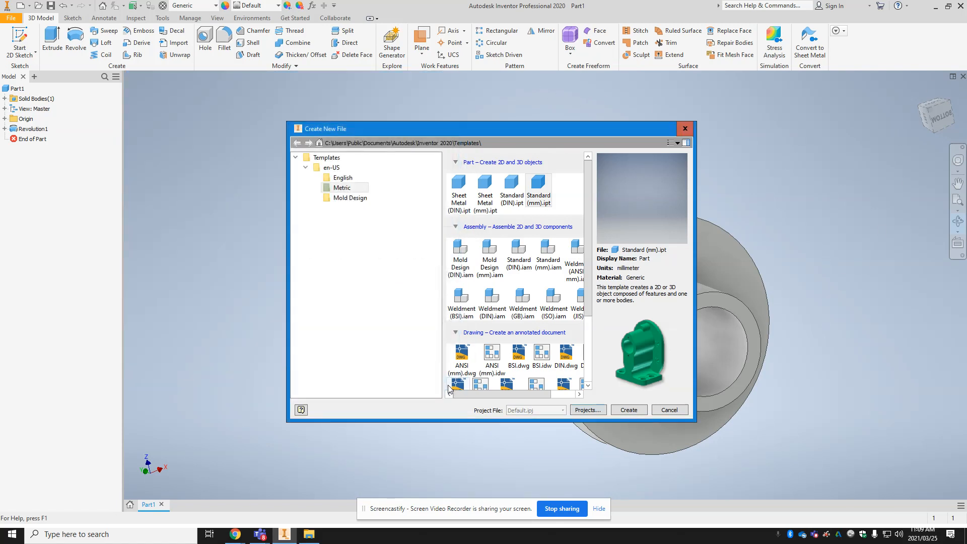
pyautogui.click(685, 129)
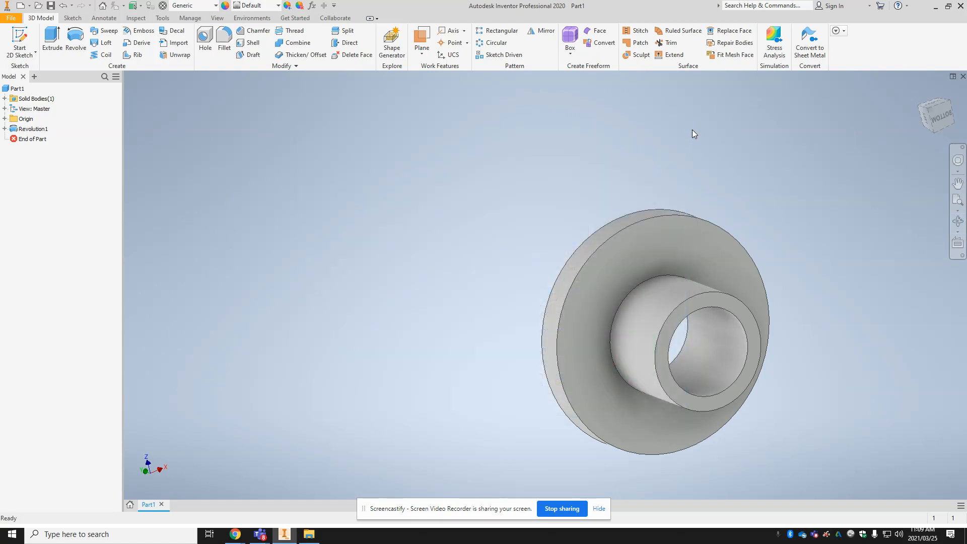
pyautogui.click(963, 77)
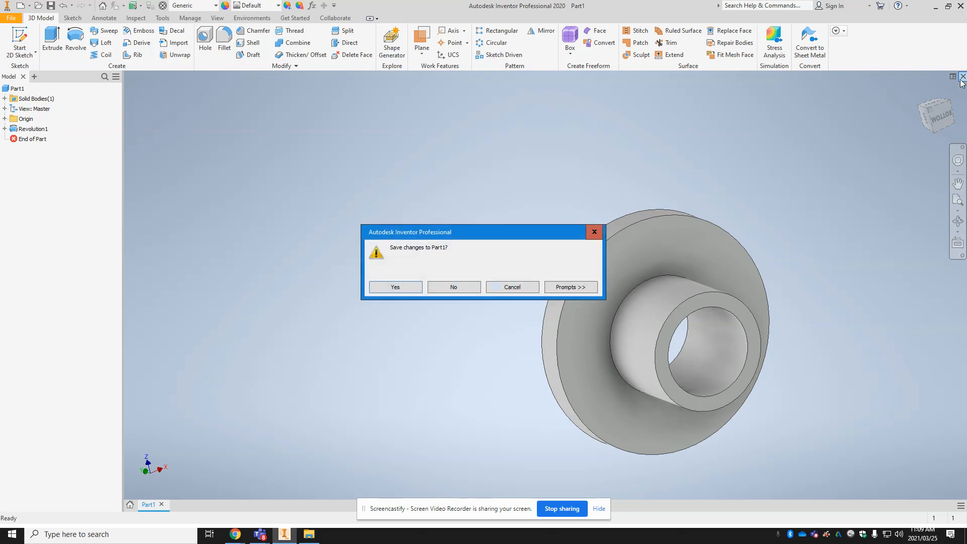
pyautogui.click(453, 287)
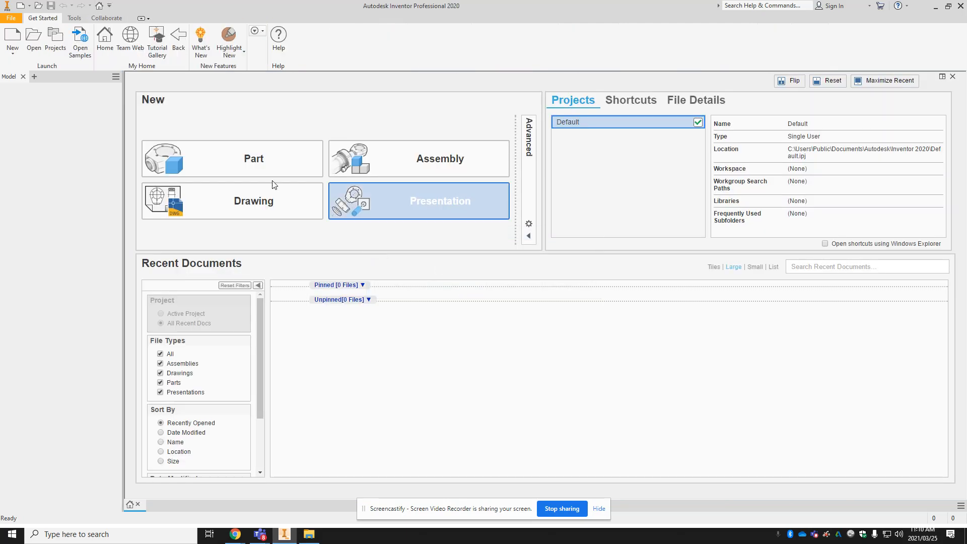
# Step: Create a new assembly from the English Standard (in).iam template with 3D Puzzle.ipj as the project file
pyautogui.click(16, 34)
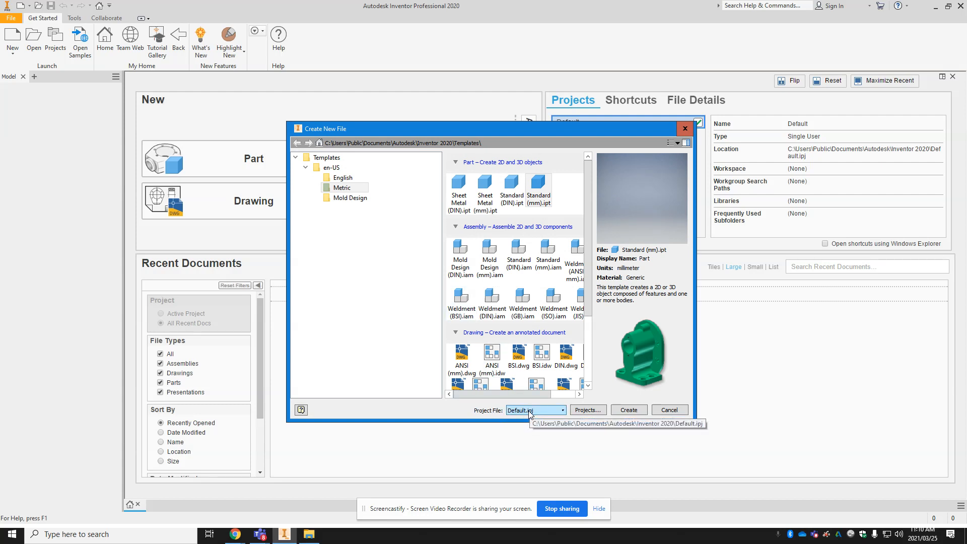
pyautogui.click(563, 411)
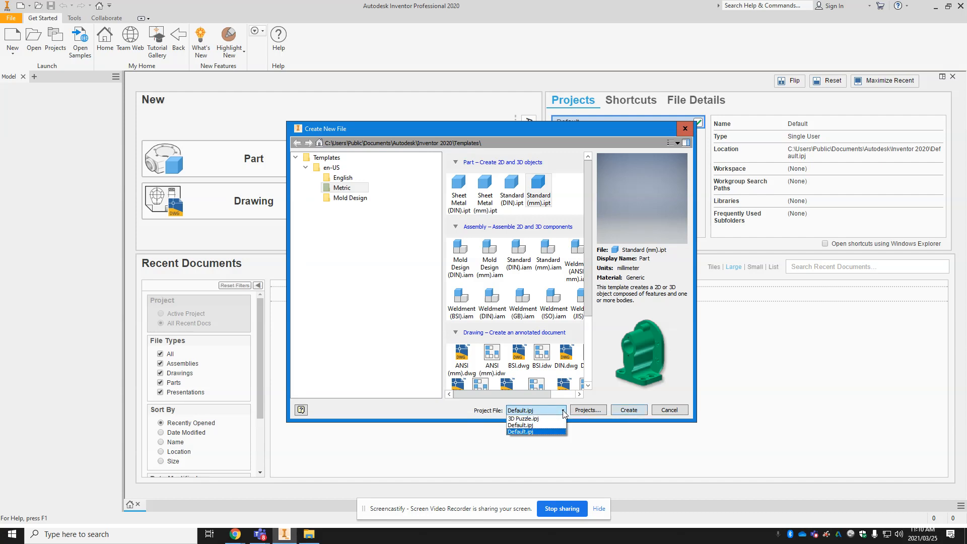
pyautogui.click(532, 421)
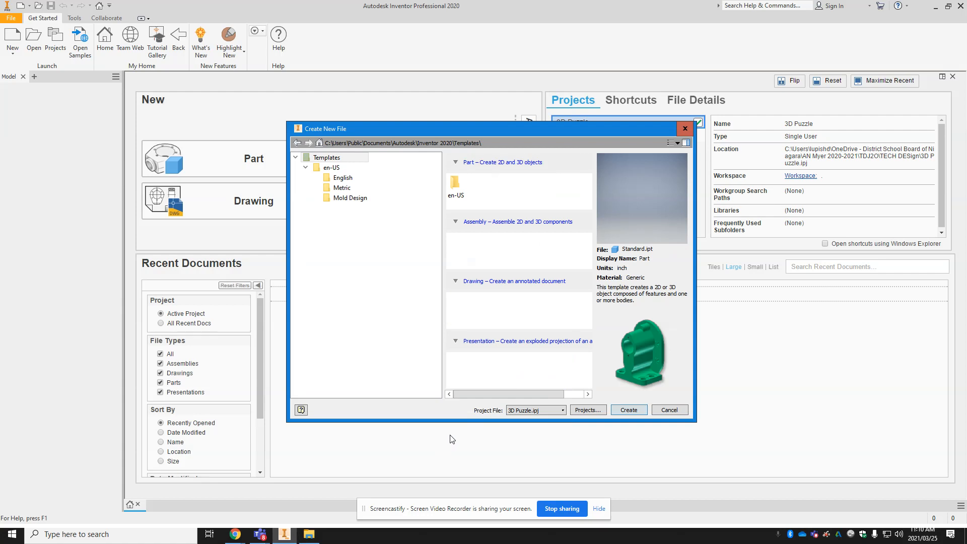
pyautogui.click(345, 179)
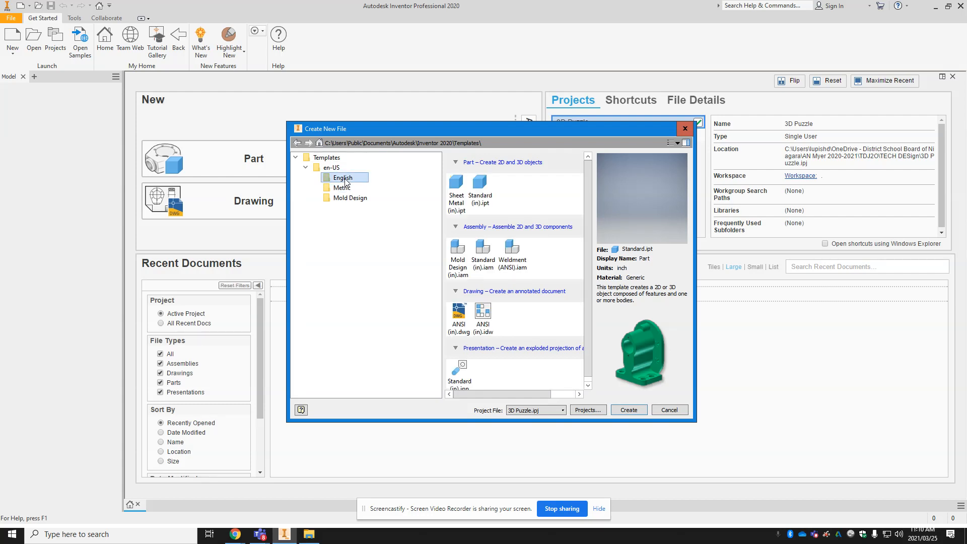
pyautogui.doubleClick(485, 260)
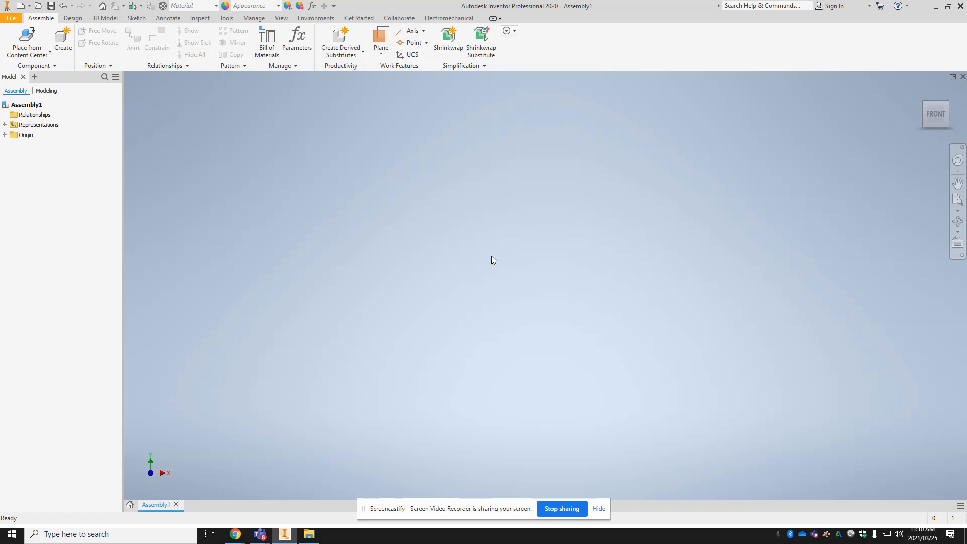
# Step: Switch to File Explorer and create a new folder named 3D Puzzle inside the TECH DESign folder
pyautogui.click(309, 534)
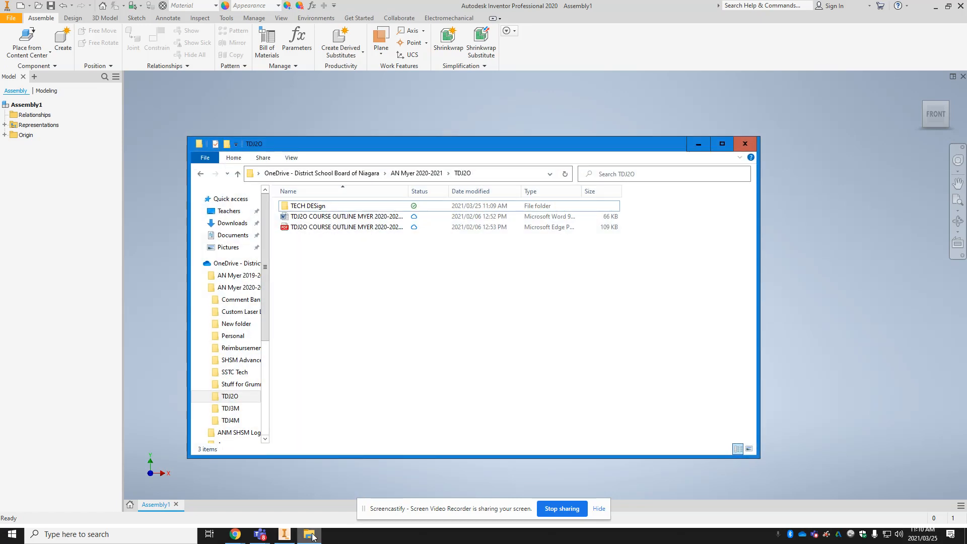
pyautogui.doubleClick(308, 206)
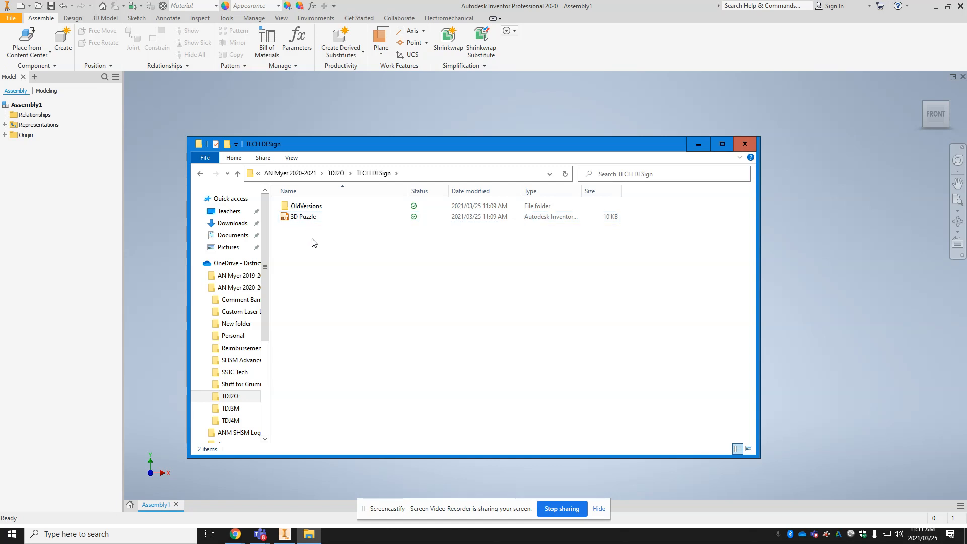
pyautogui.rightClick(313, 255)
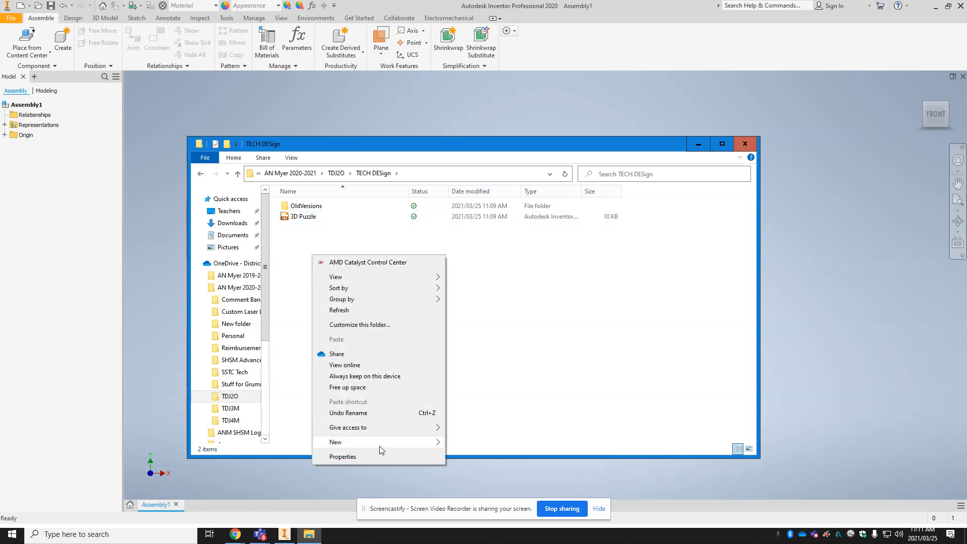
pyautogui.moveTo(380, 446)
pyautogui.click(485, 333)
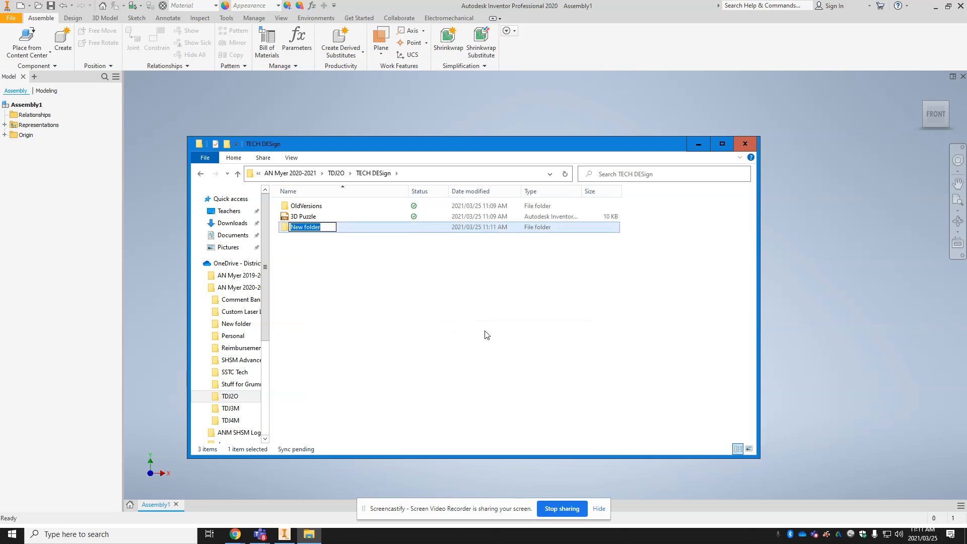
pyautogui.write('3D c')
pyautogui.press('BackSpace')
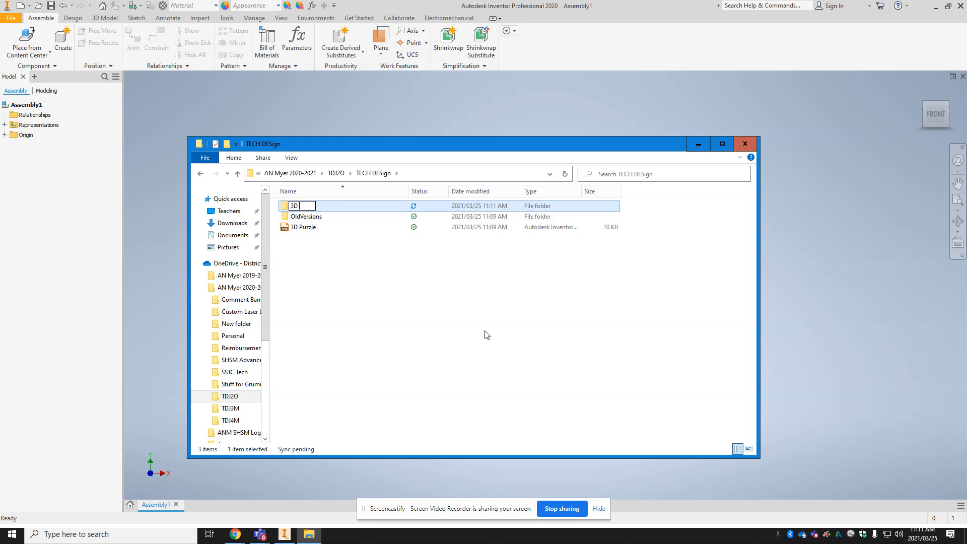
pyautogui.write('Puzzle')
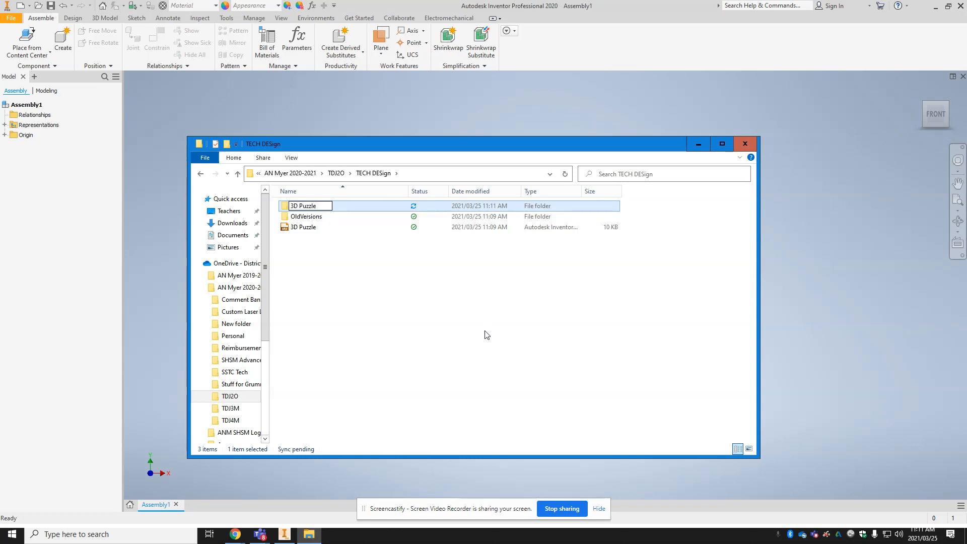
pyautogui.click(396, 293)
# Step: Move the OldVersions folder and the 3D Puzzle project file into the new 3D Puzzle folder, and open that folder
pyautogui.moveTo(306, 216); pyautogui.dragTo(304, 207)
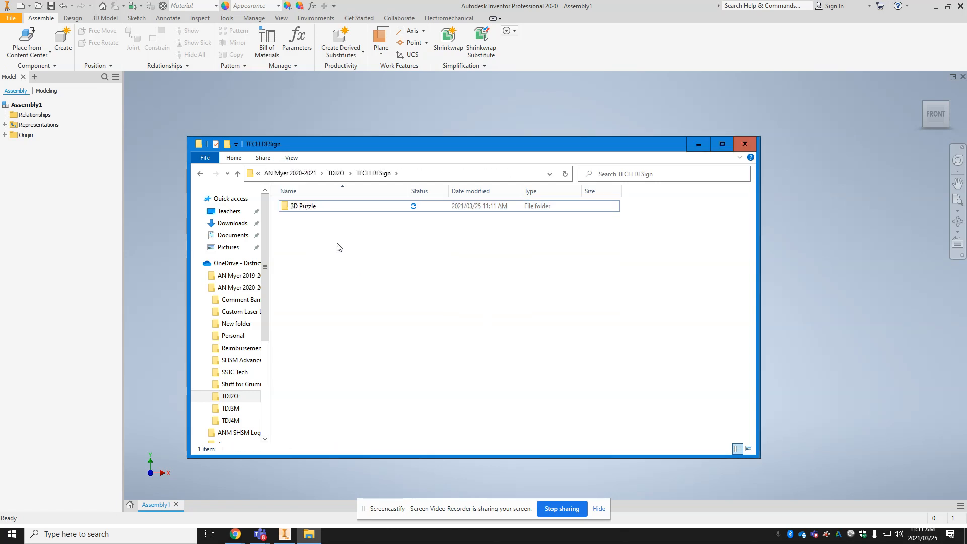
pyautogui.click(304, 208)
pyautogui.doubleClick(304, 207)
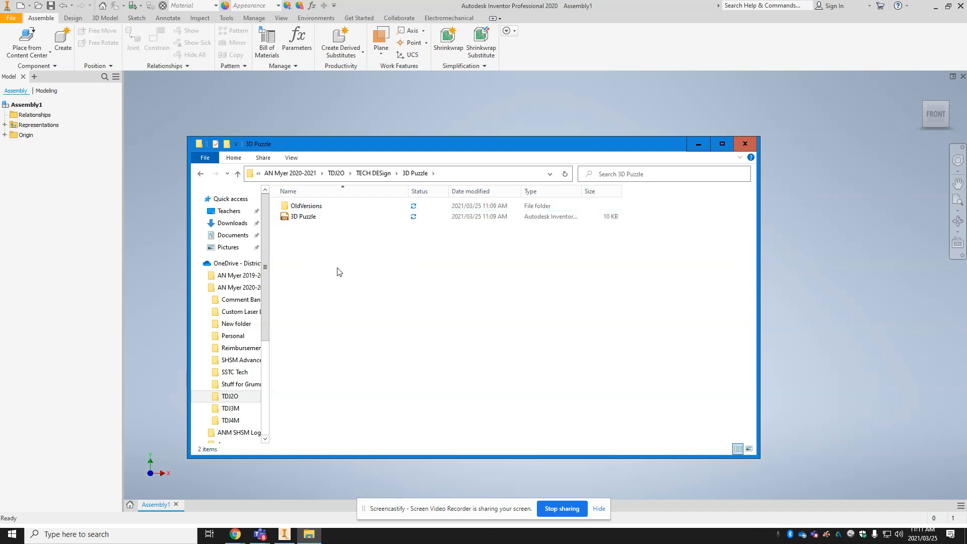